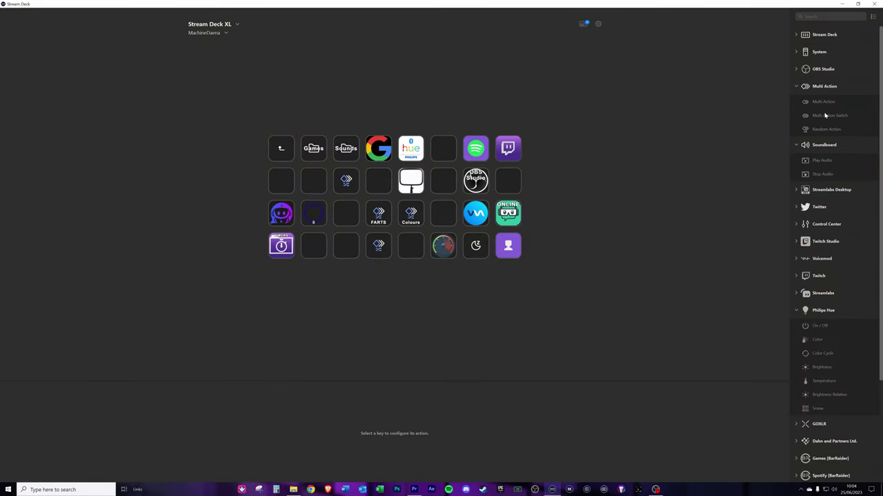
Assign a Random Action to the empty key in the third row, third column, and return to the key layout
left_click_drag(826, 129, 346, 218)
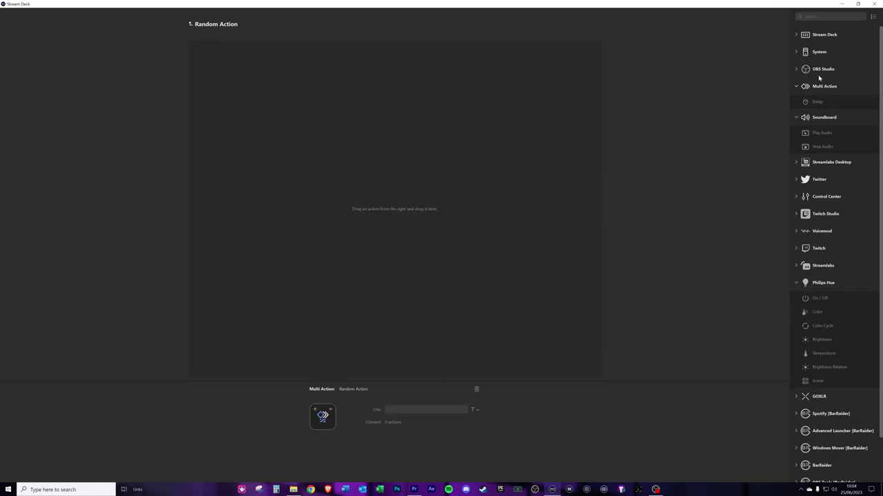
left_click(191, 24)
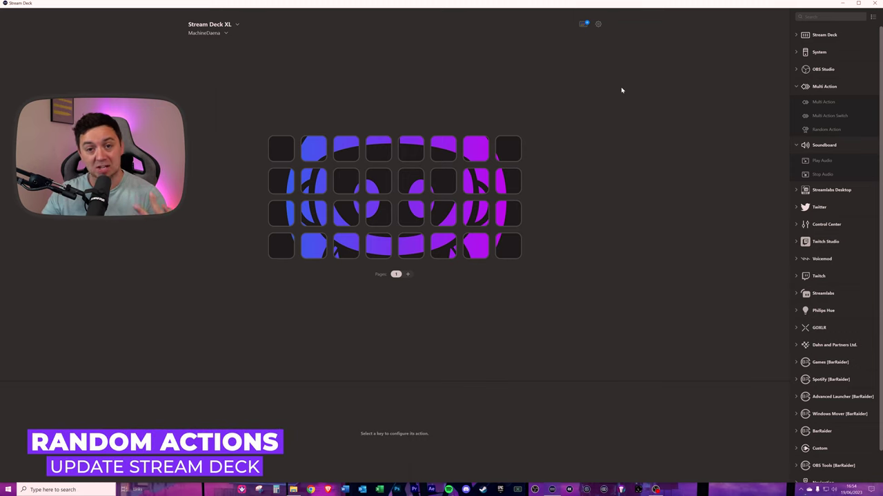
Check the installed software version in the general preferences
left_click(598, 24)
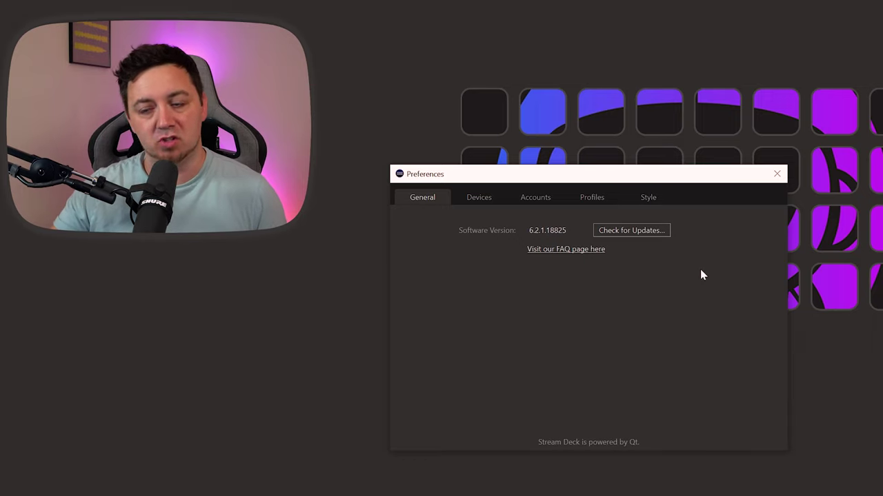
left_click(777, 174)
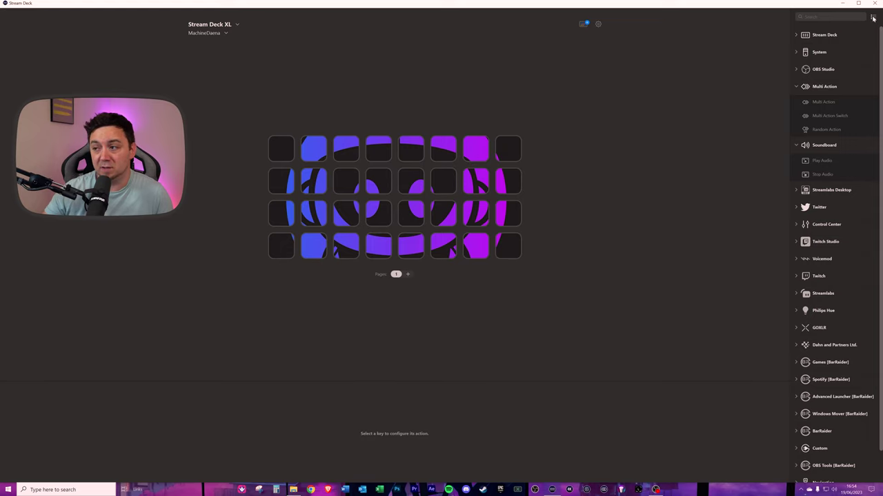
Check that the Multi Action category is enabled in the action list and search the actions for "random"
left_click(873, 20)
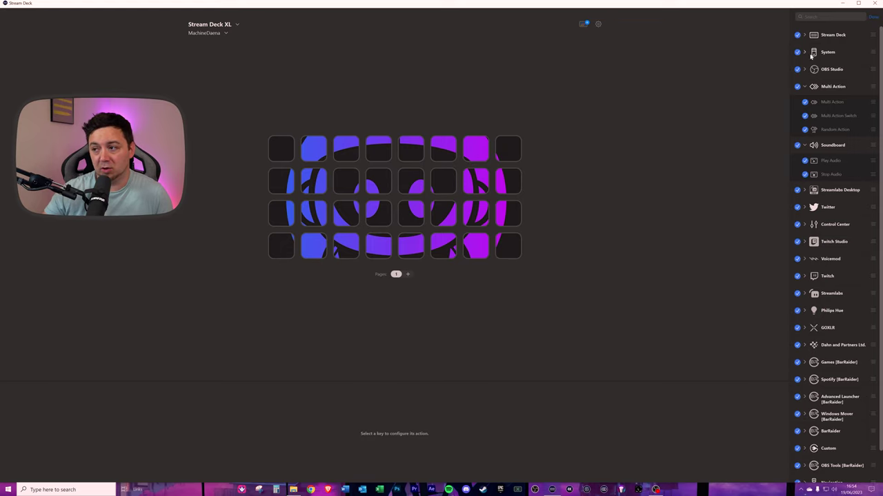
left_click(797, 87)
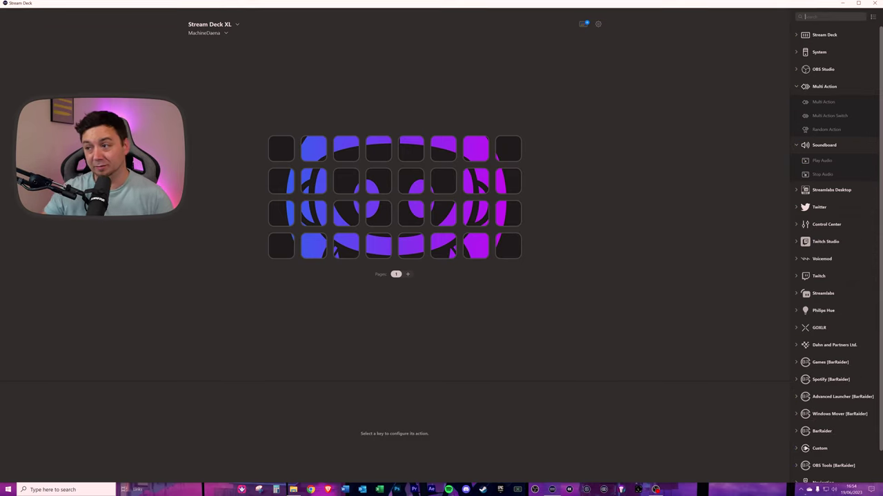
type("random")
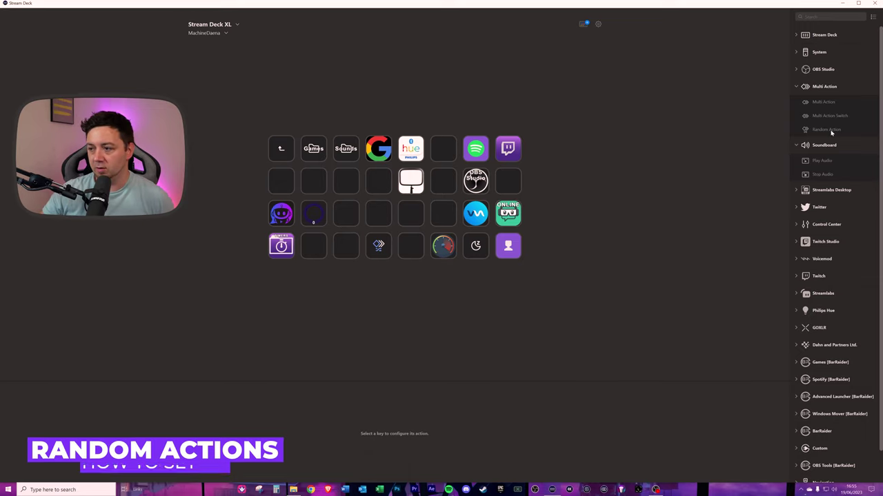
Assign a Random Action to the empty key in the third row, fourth column, and fill it with three Soundboard Play Audio actions
left_click_drag(831, 130, 379, 253)
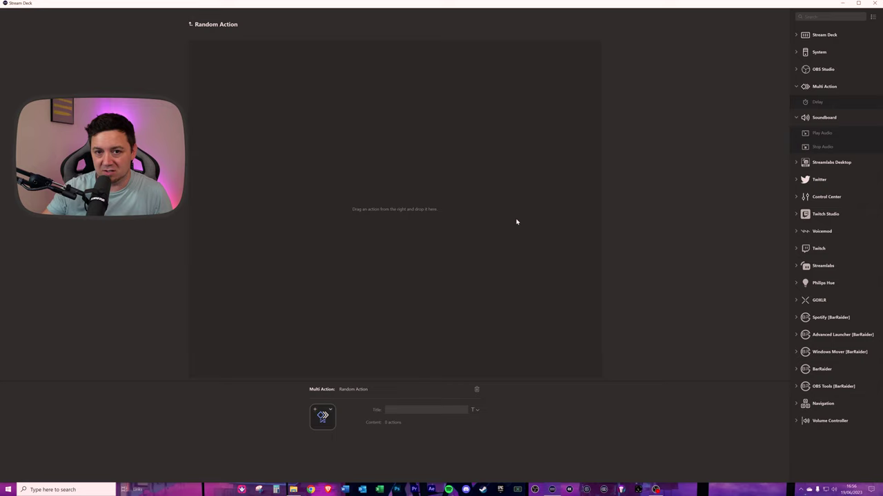
left_click_drag(822, 134, 362, 111)
left_click_drag(831, 135, 325, 114)
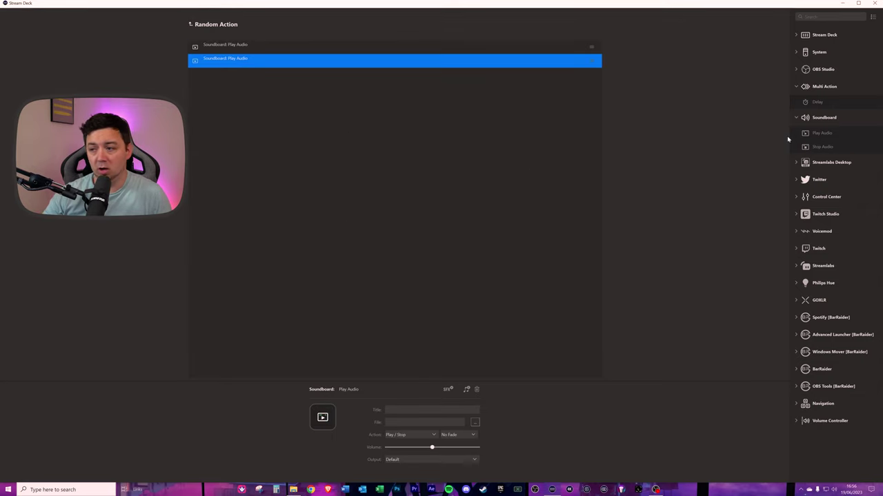
left_click_drag(821, 133, 211, 58)
left_click(217, 46)
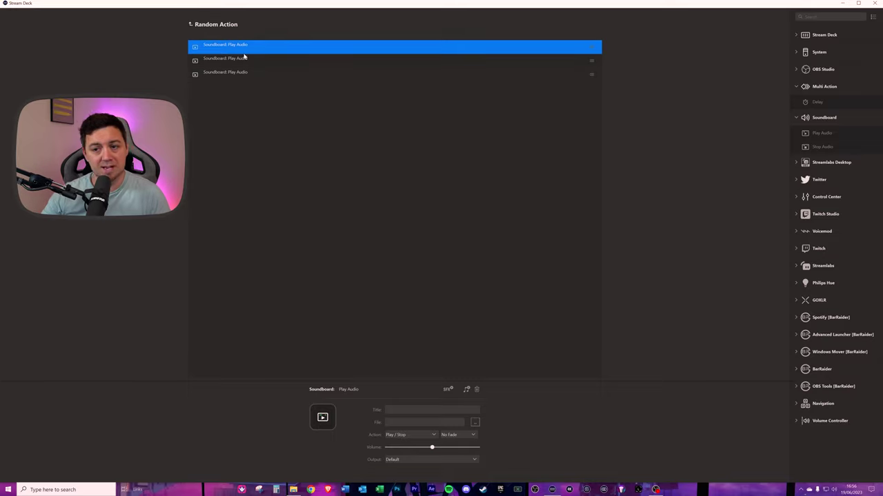
left_click(245, 59)
left_click(276, 116)
left_click(269, 75)
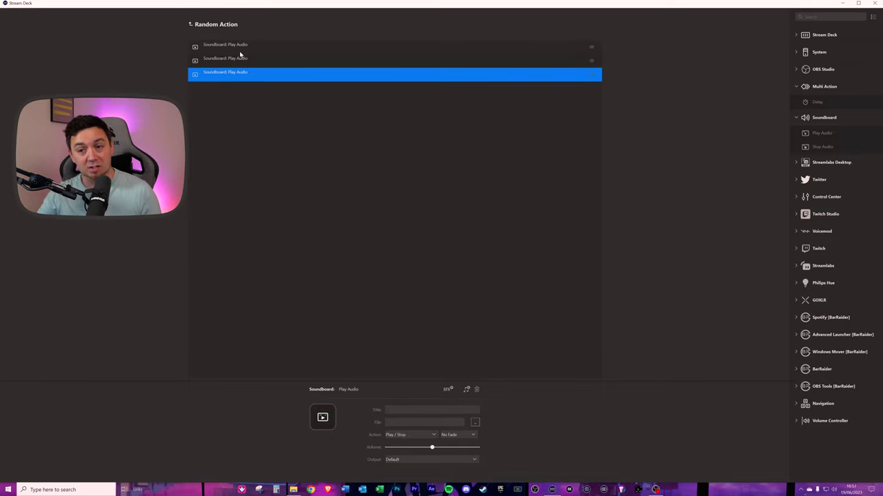
Load the sound file Fart 01 from the Audio Stinger Assets folder into the first Play Audio action
left_click(243, 51)
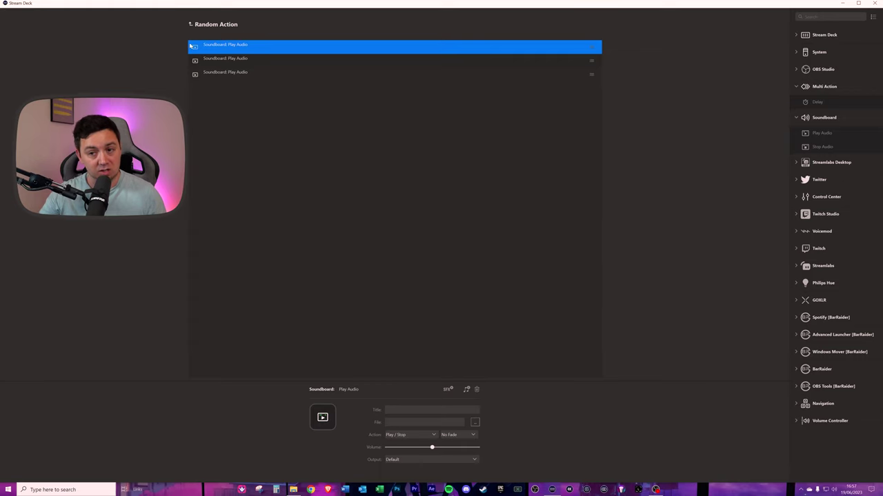
left_click(474, 422)
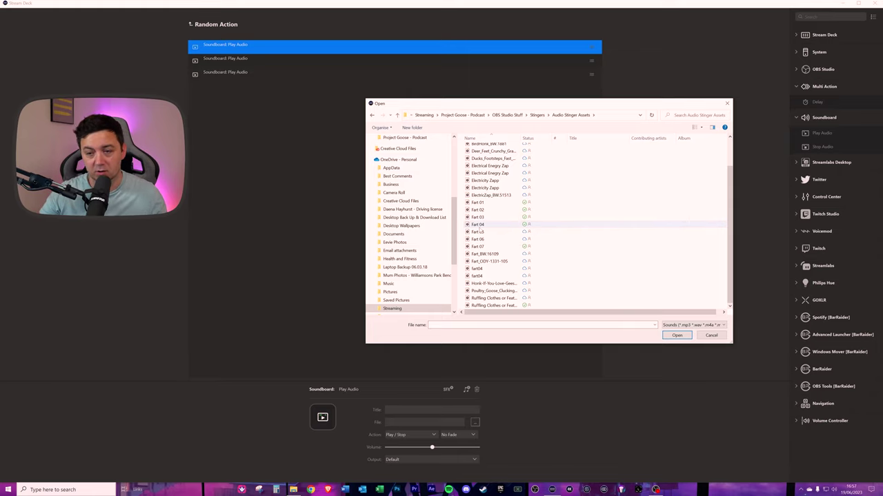
left_click(478, 202)
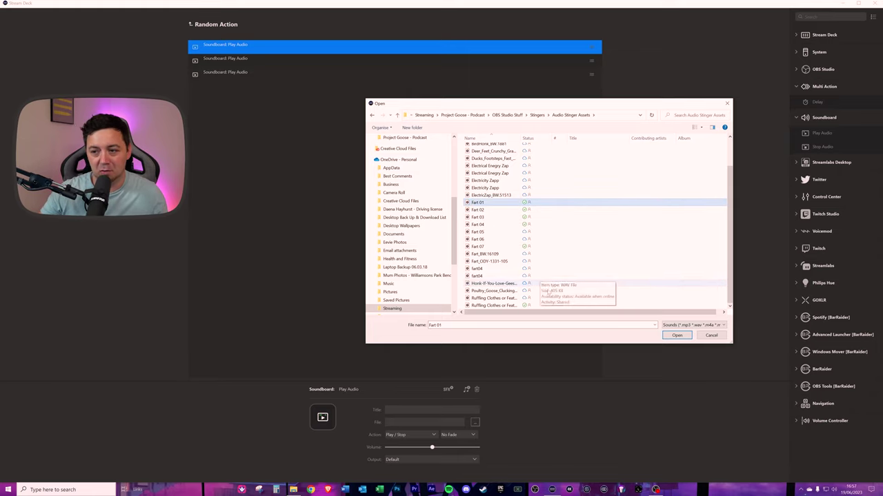
left_click(683, 336)
Load the sound file Fart 02 from the Audio Stinger Assets folder into the second Play Audio action
key("Down")
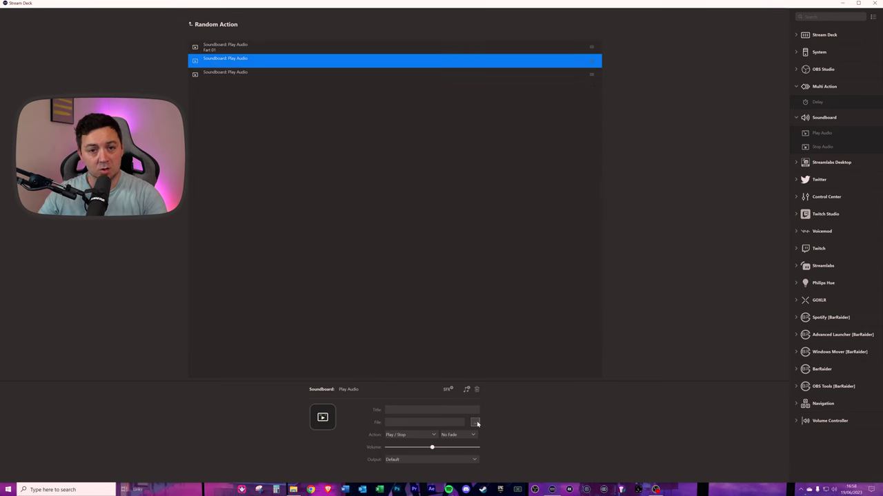
left_click(475, 423)
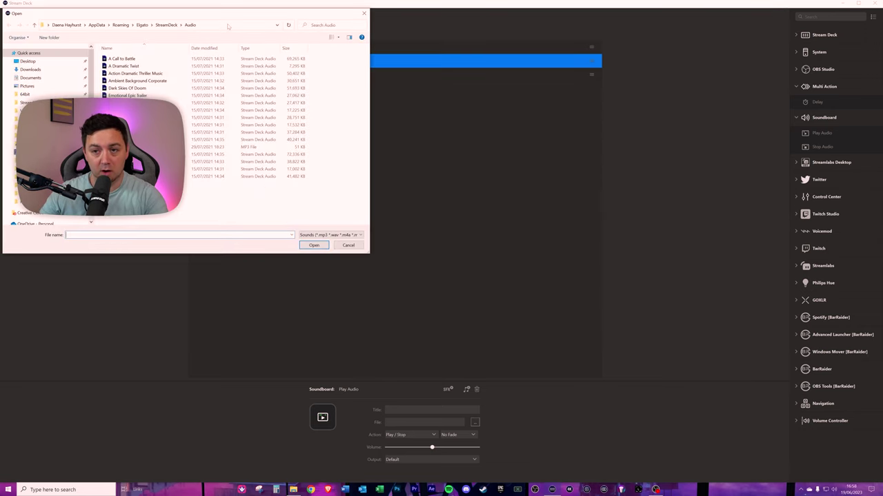
left_click(229, 27)
key("Return")
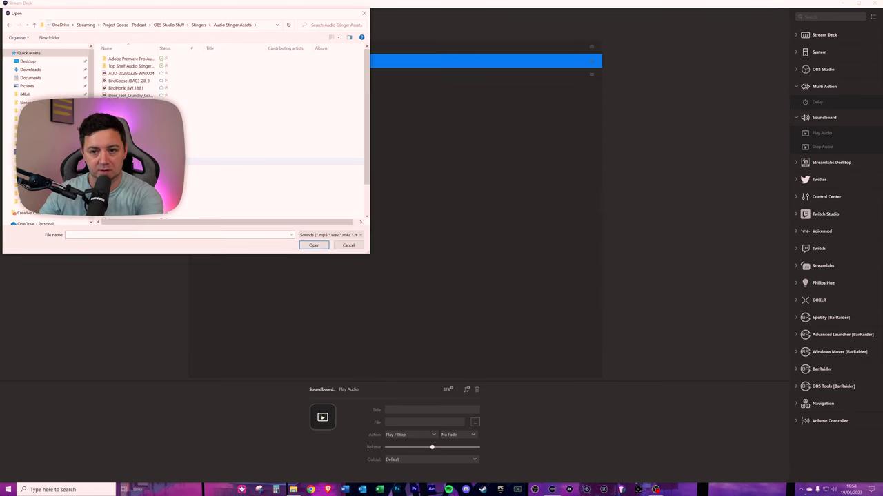
left_click(259, 154)
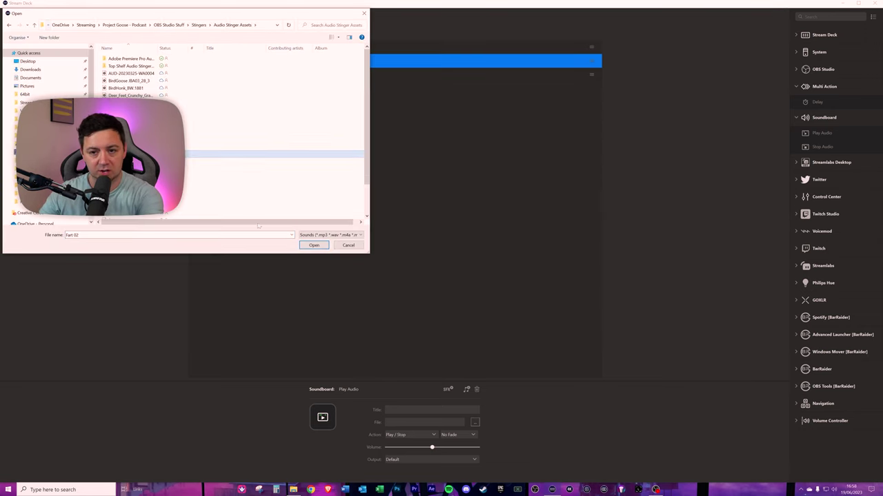
left_click(314, 246)
Load the sound file Fart 03 from the Audio Stinger Assets folder into the third Play Audio action
left_click(208, 74)
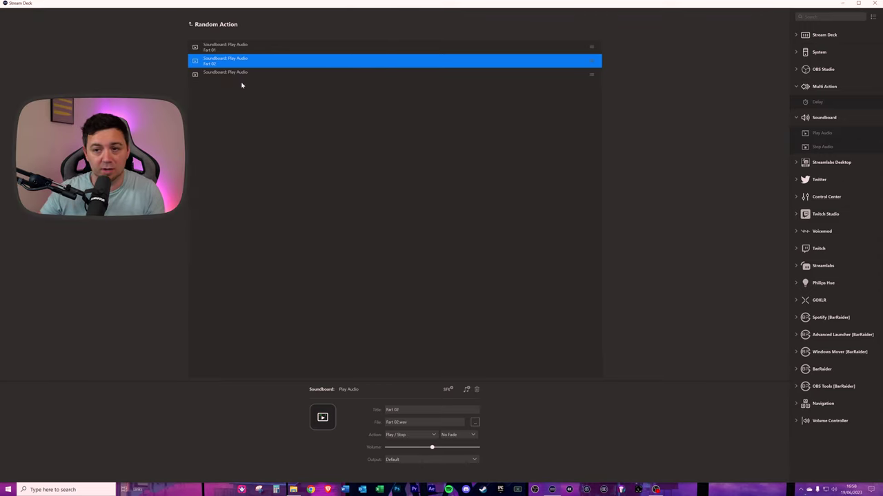
left_click(475, 422)
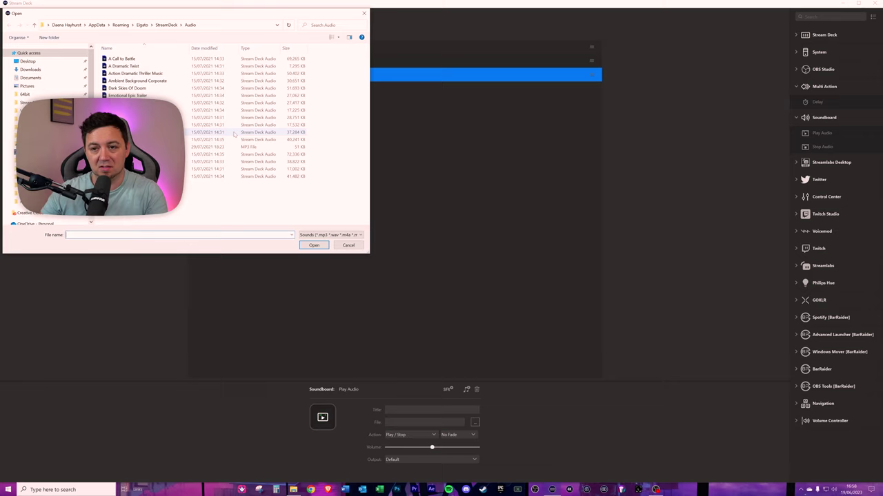
left_click(235, 25)
key("ctrl+v")
key("Return")
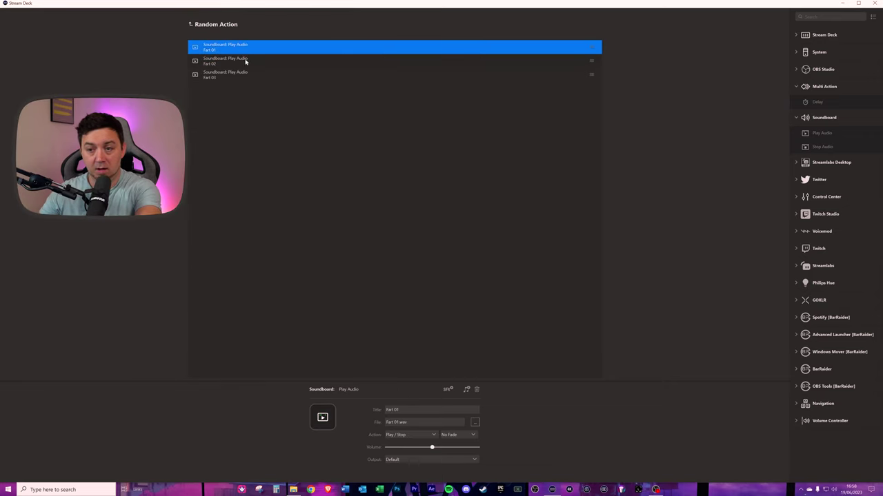
key("ctrl+a")
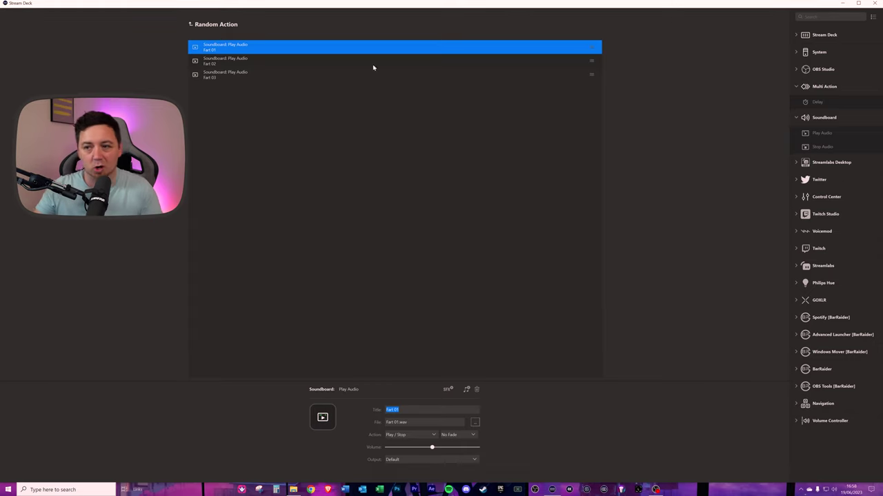
left_click(798, 69)
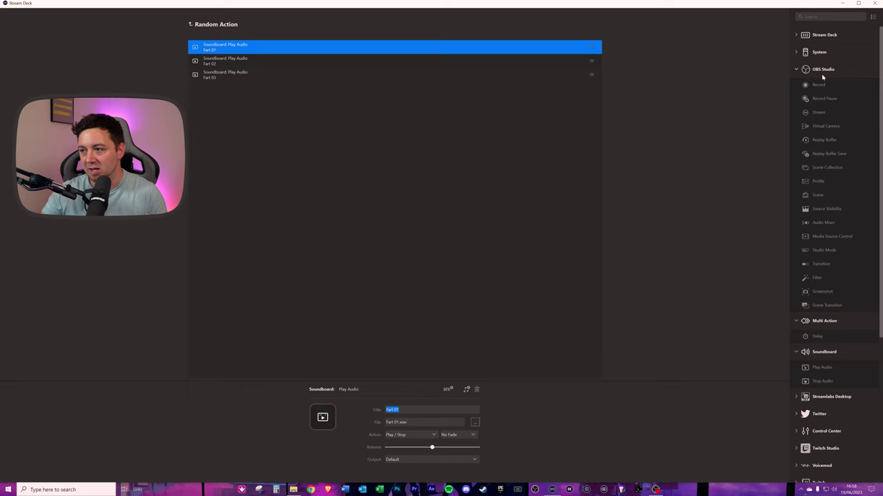
left_click(798, 70)
left_click(827, 254)
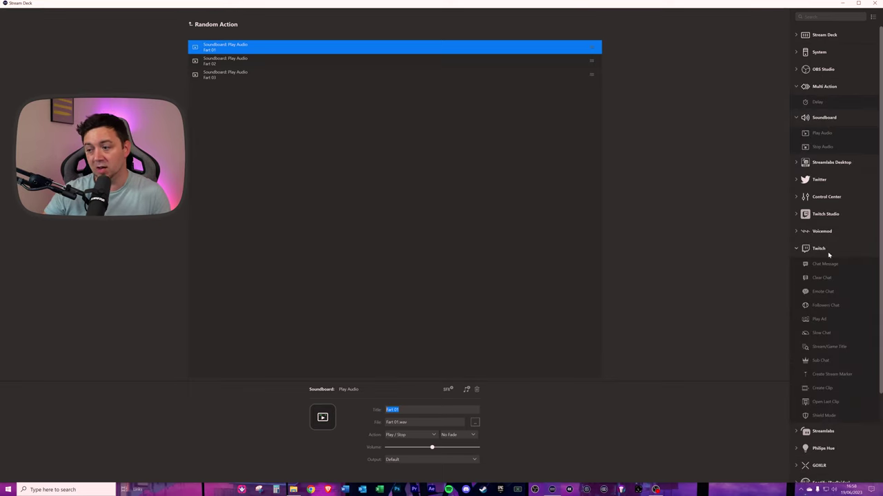
left_click(796, 249)
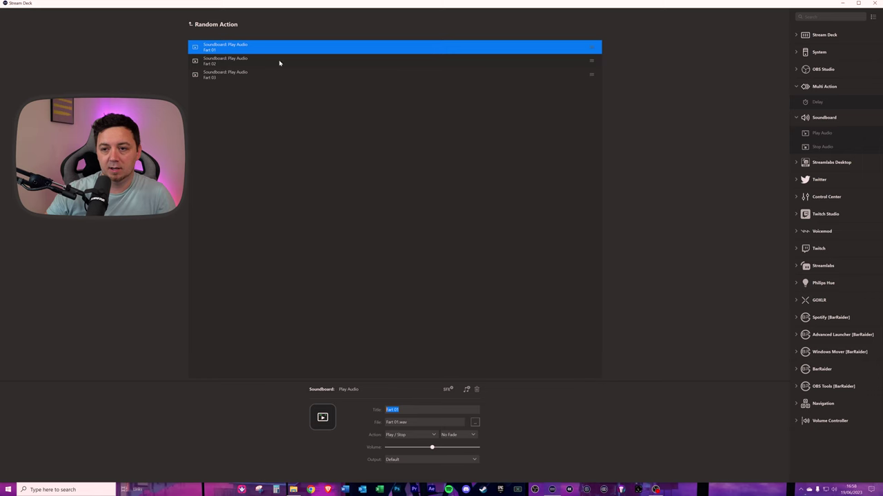
Title the Random Action key FARTS and return to the key layout
left_click(346, 208)
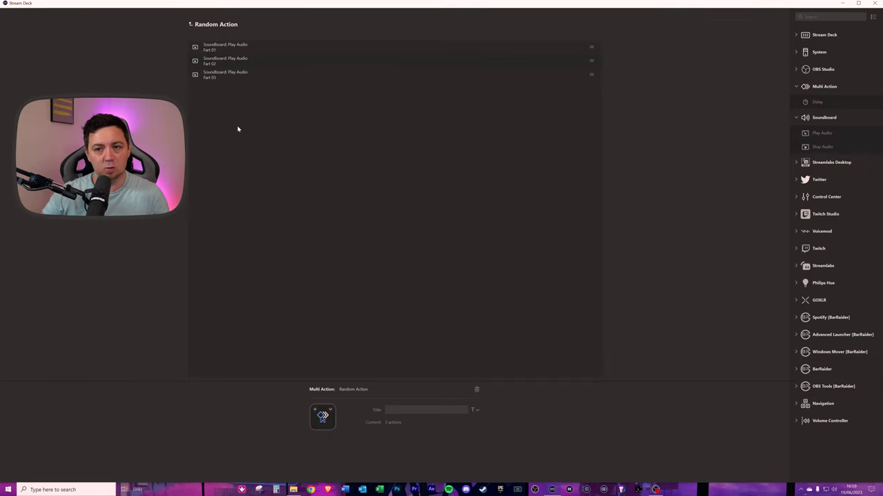
left_click(330, 412)
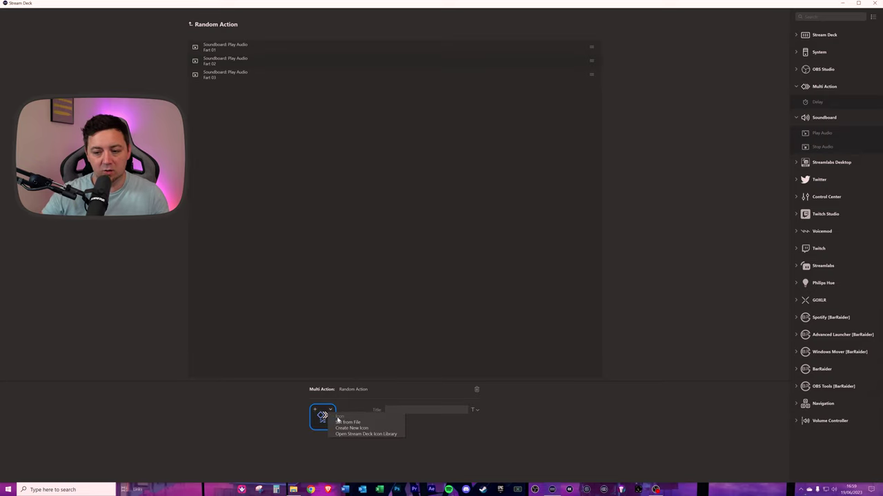
left_click(438, 474)
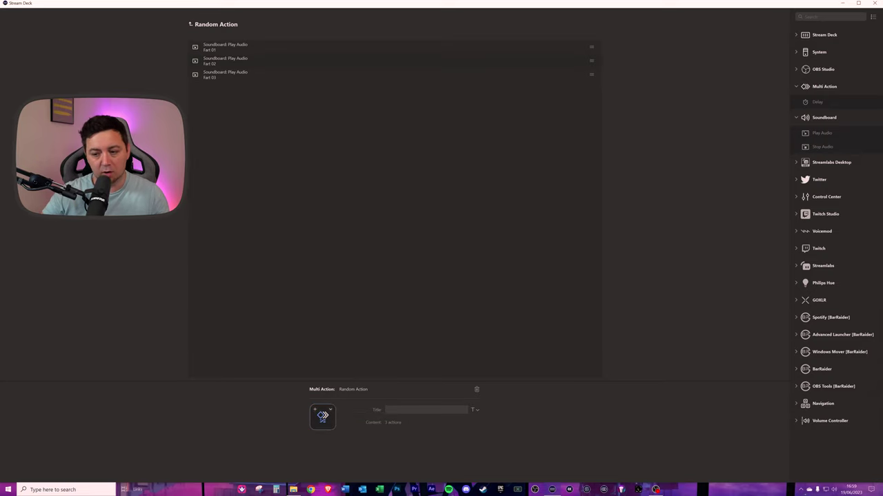
type("FARTS")
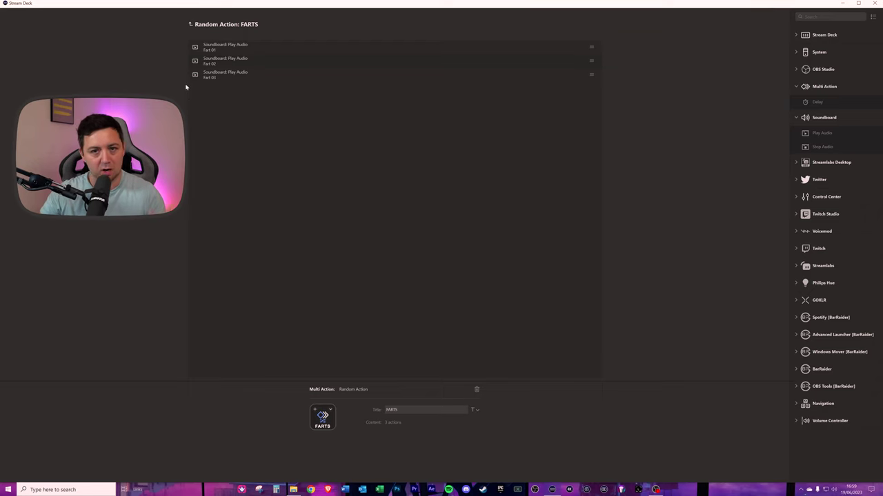
left_click(194, 24)
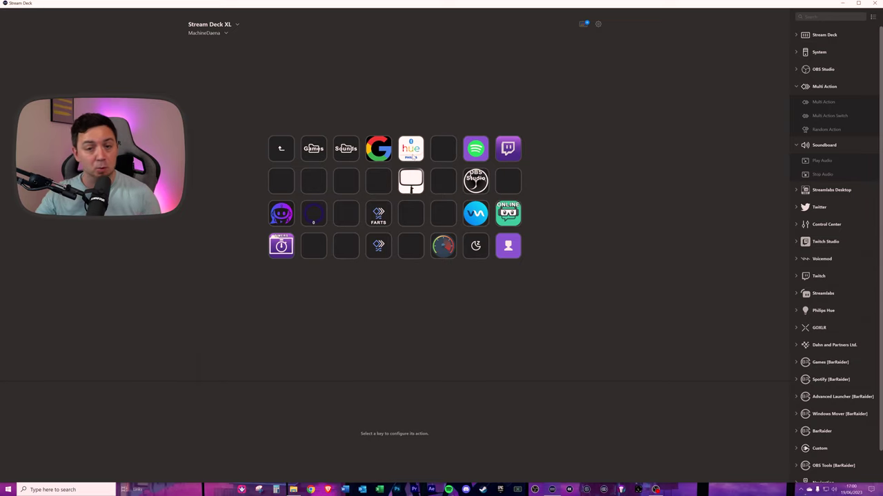
Assign a Random Action to the empty key beside FARTS in the third row, and fill it with three Philips Hue Color actions
left_click(412, 214)
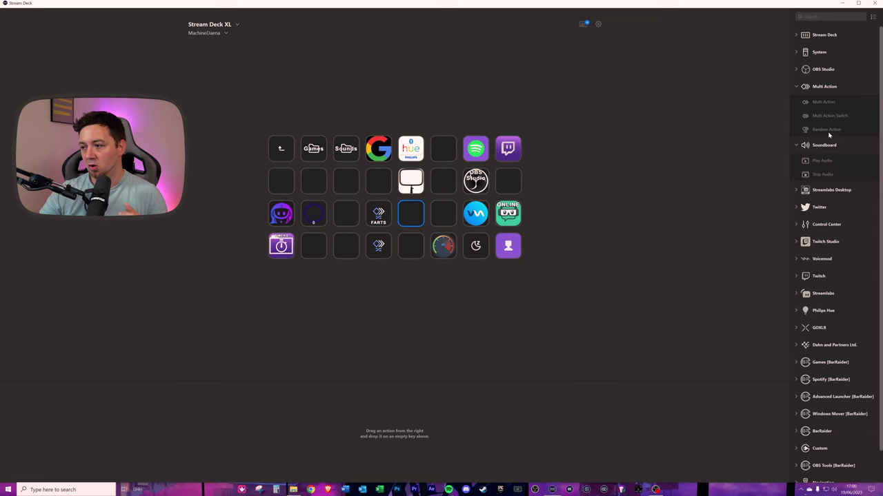
left_click_drag(828, 135, 412, 215)
left_click(810, 287)
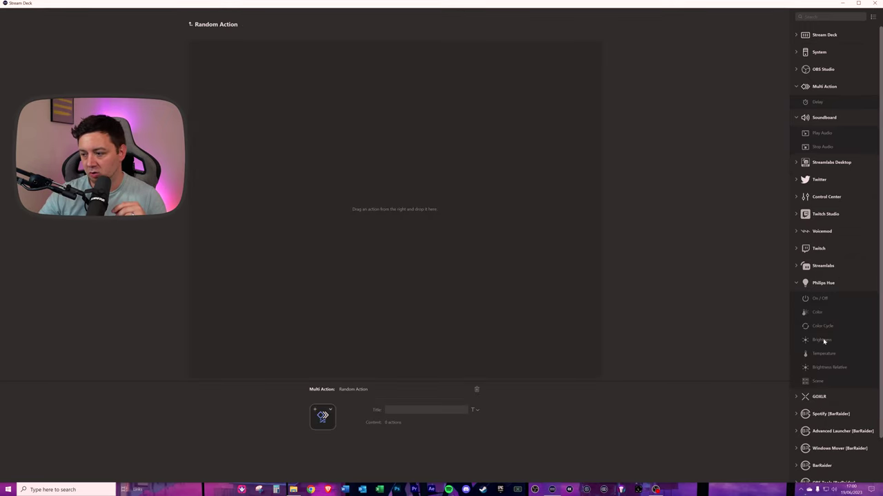
left_click_drag(818, 312, 405, 170)
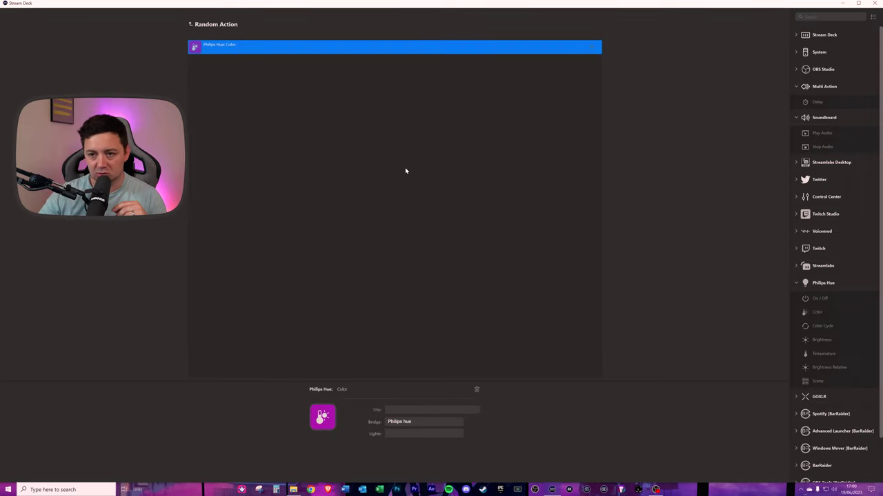
left_click_drag(818, 314, 373, 169)
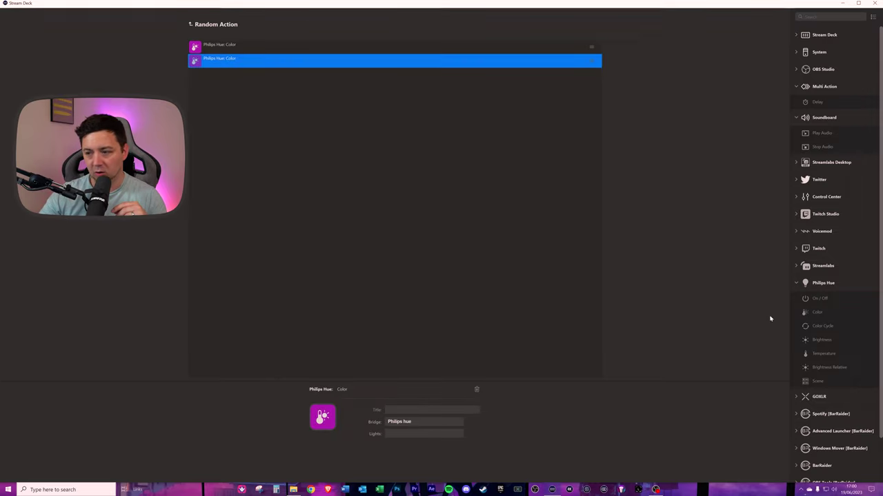
left_click_drag(819, 315, 400, 201)
Assign the first Philips Hue Color action to the Entertainment area - Man Cave lights and set its colour to bright green
left_click(424, 434)
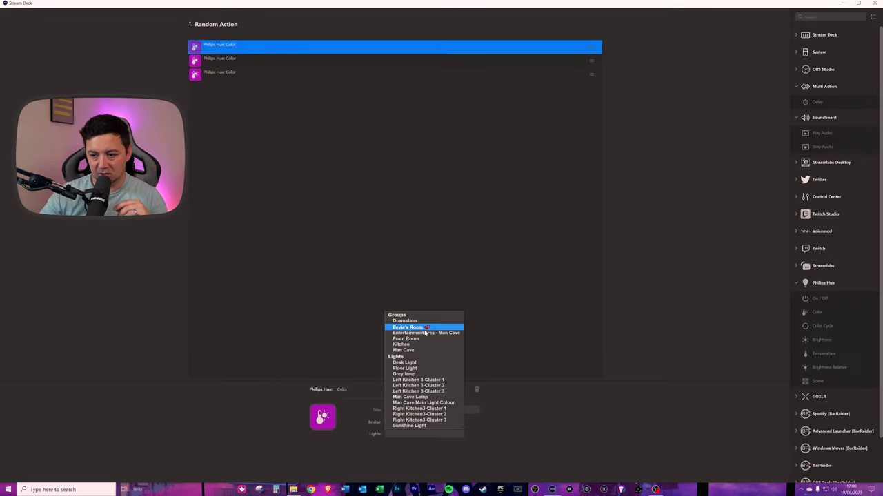
left_click(425, 336)
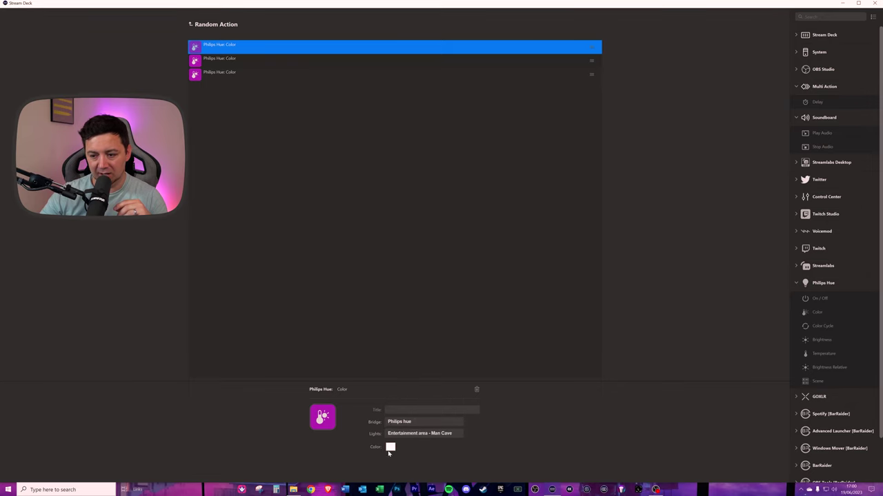
left_click(389, 448)
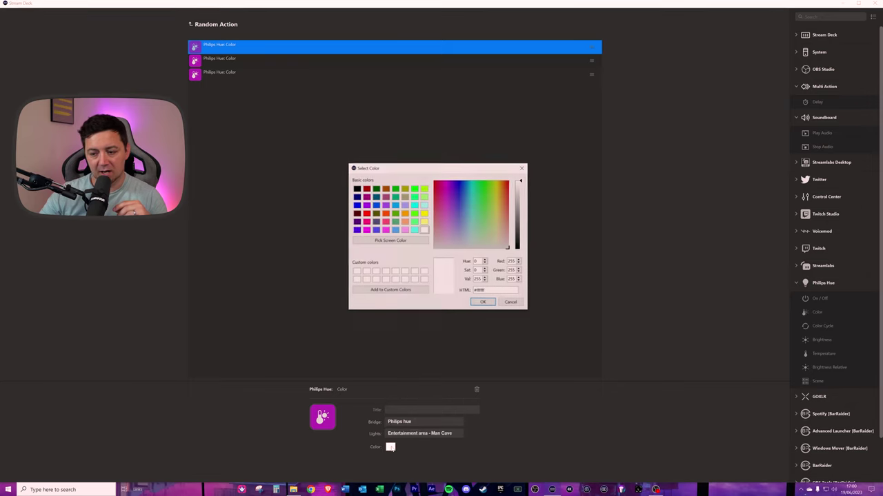
left_click(484, 188)
left_click(483, 302)
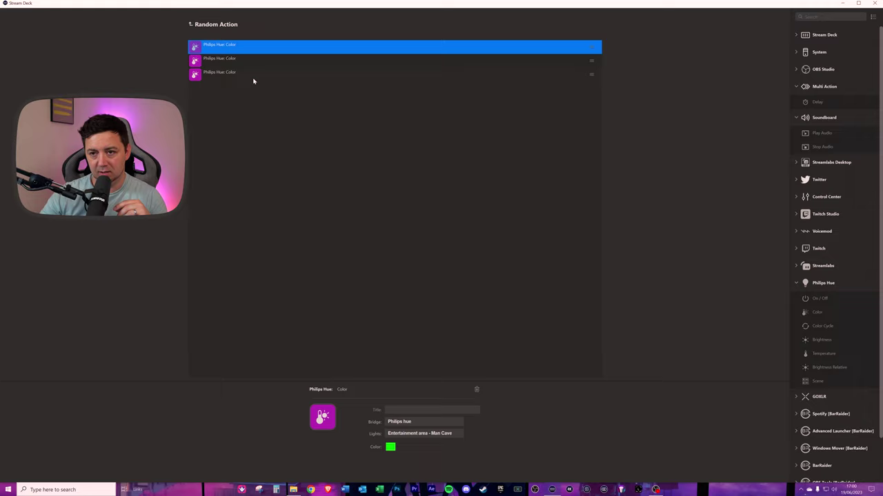
Assign the second Philips Hue Color action to the Entertainment area - Man Cave lights and set its colour to red
left_click(249, 59)
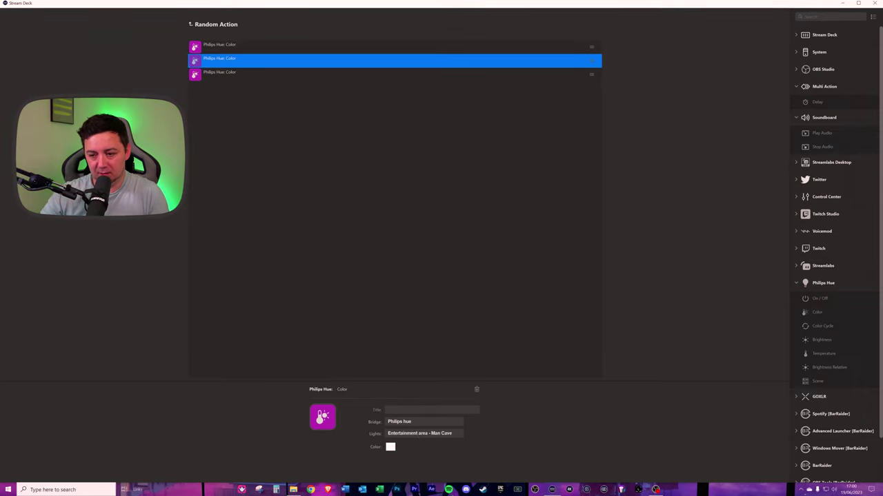
left_click(390, 447)
left_click(508, 181)
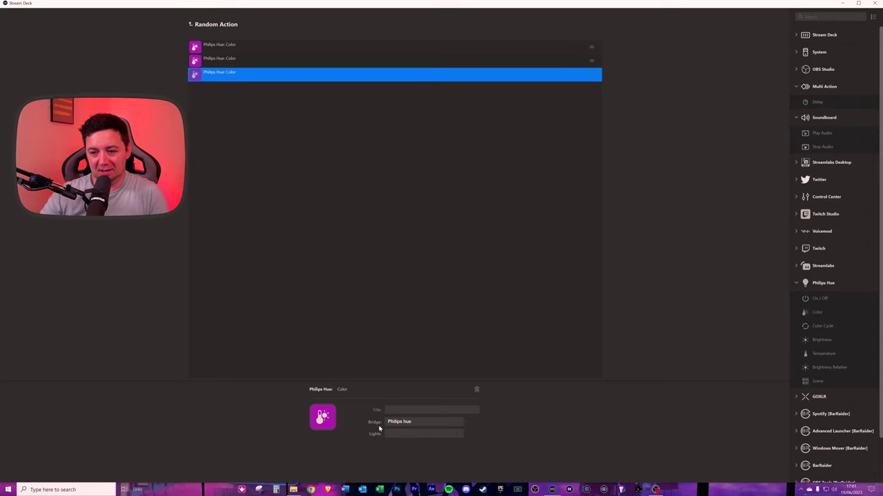
Set the third Color action to the Entertainment area - Man Cave lights in magenta #ff00ff, and title the Random Action key Colours
left_click(414, 433)
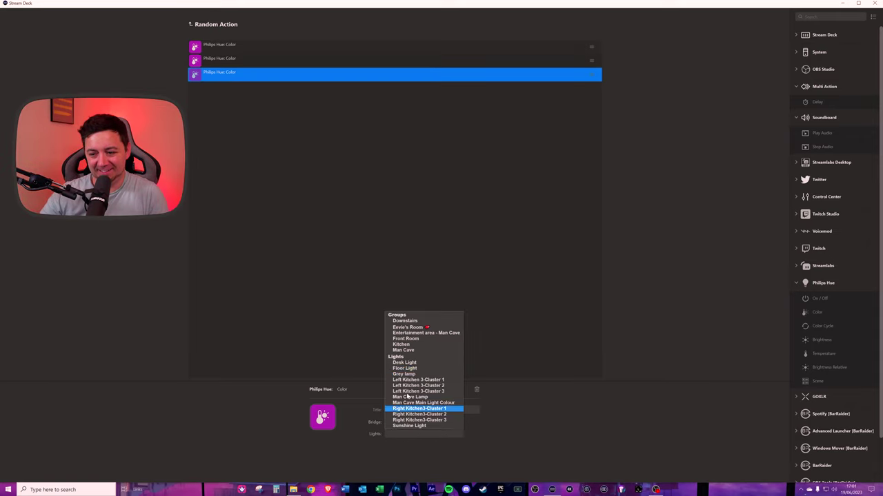
left_click(426, 334)
left_click(391, 447)
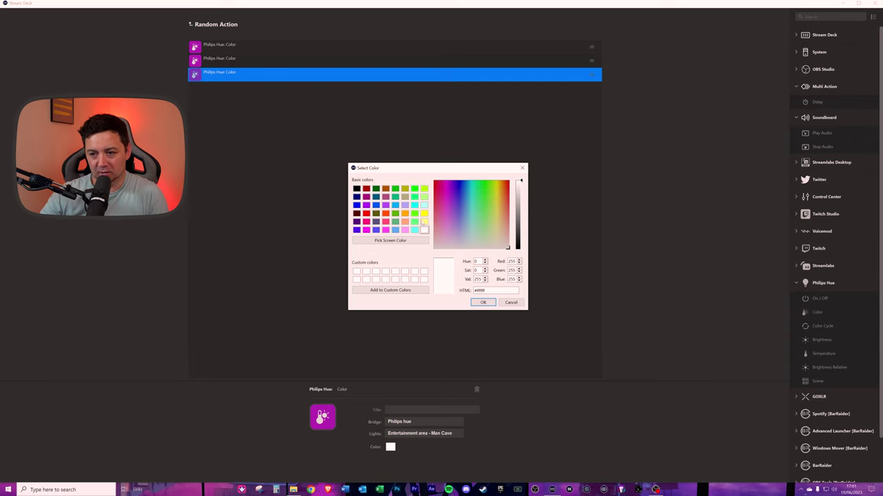
left_click(423, 213)
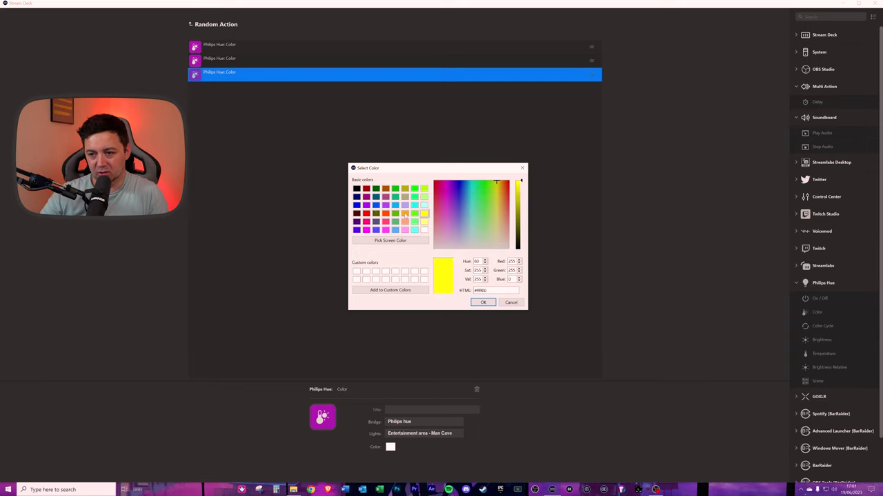
left_click(367, 231)
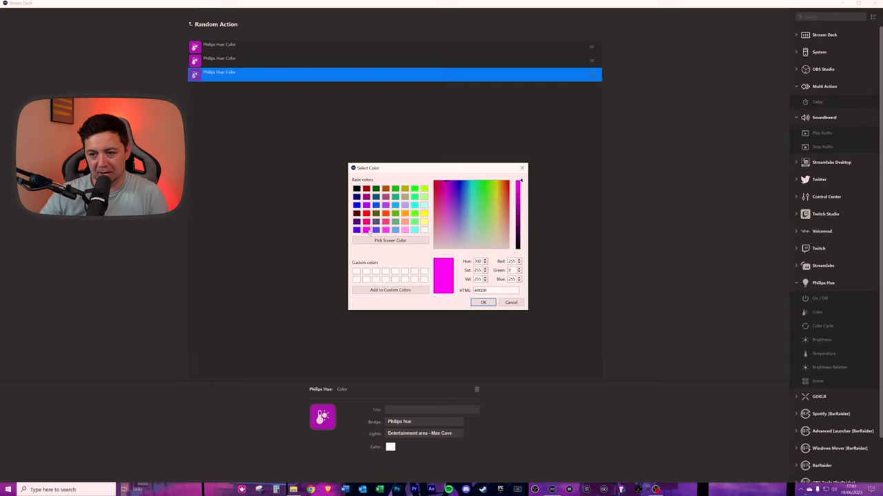
left_click(483, 303)
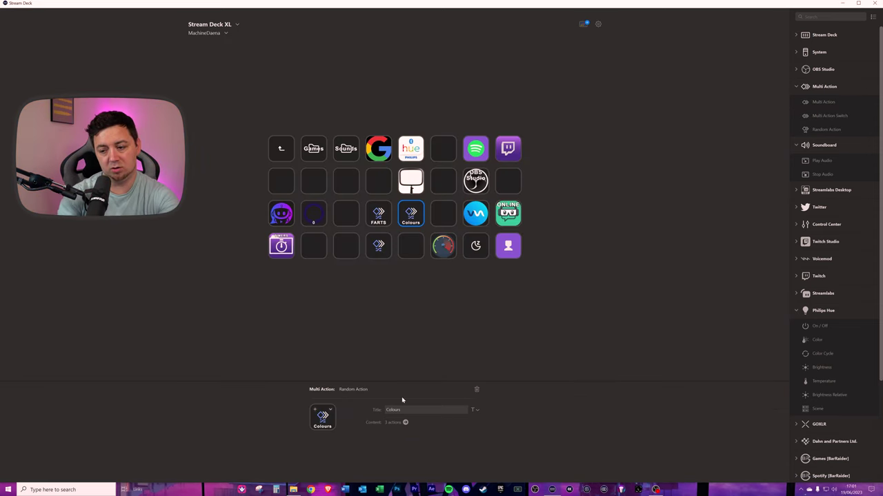
left_click(421, 351)
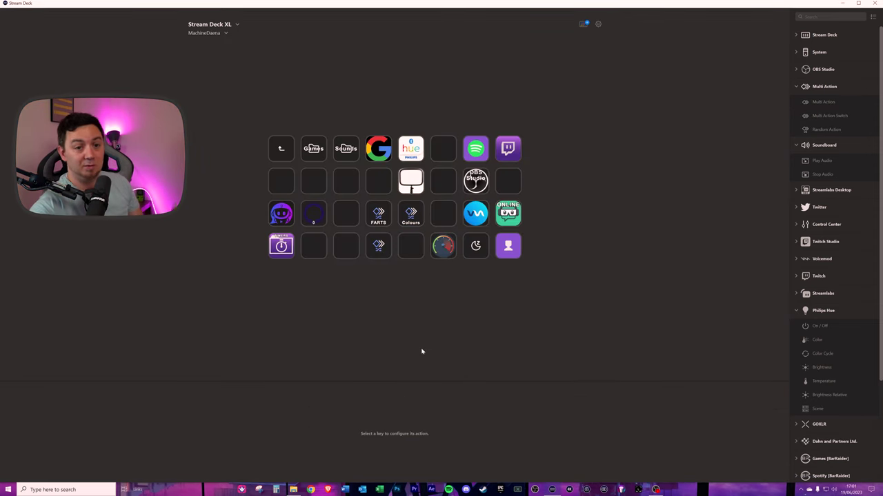